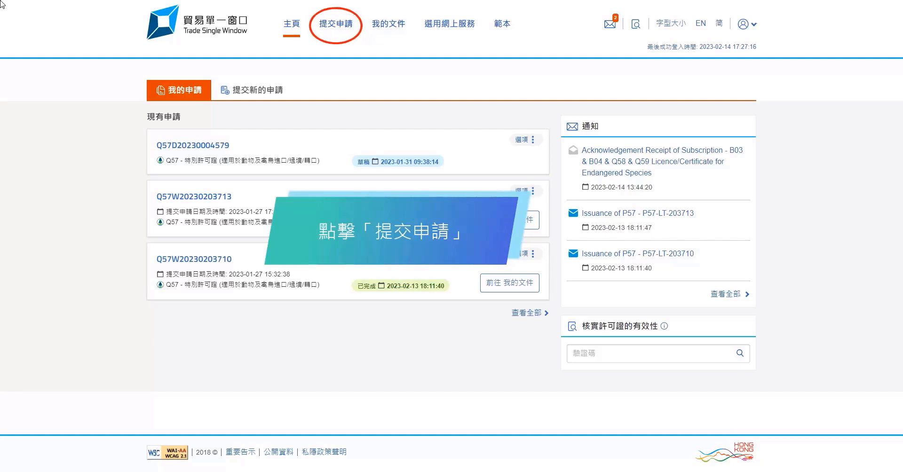
Step: Start a new application for the Q57 special permit (特別許可證) covering import, transit or transhipment of animals and birds
click(338, 25)
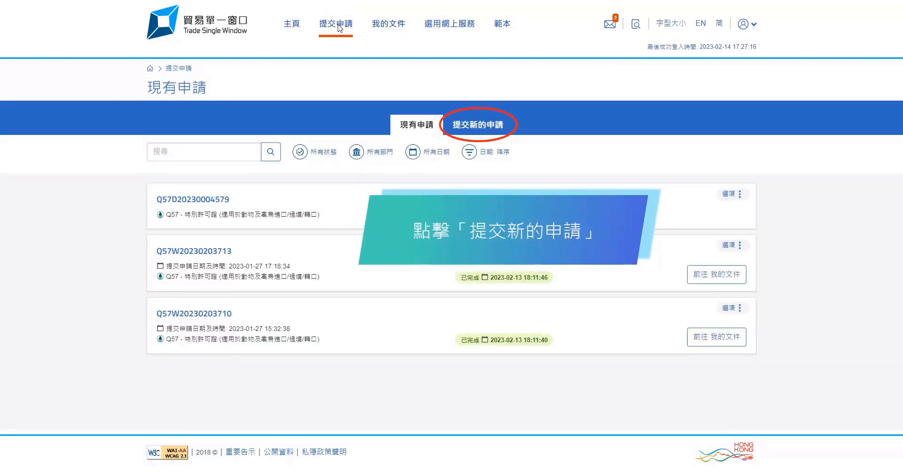
click(477, 124)
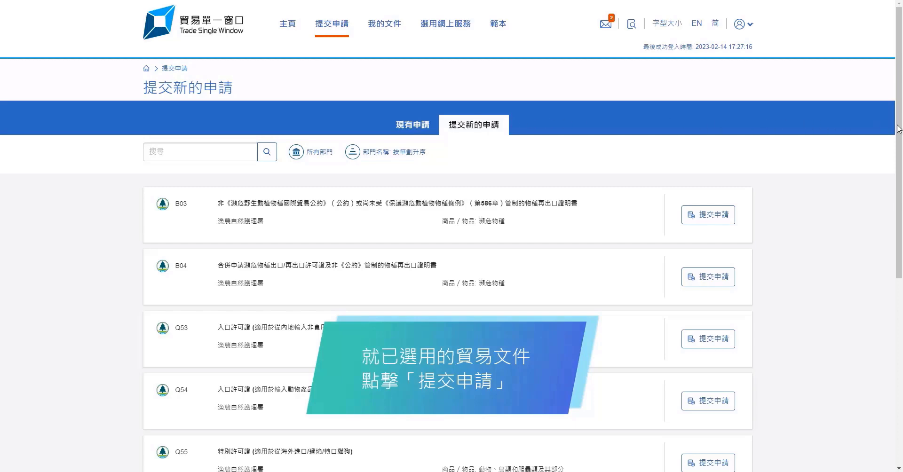
drag(899, 129, 901, 294)
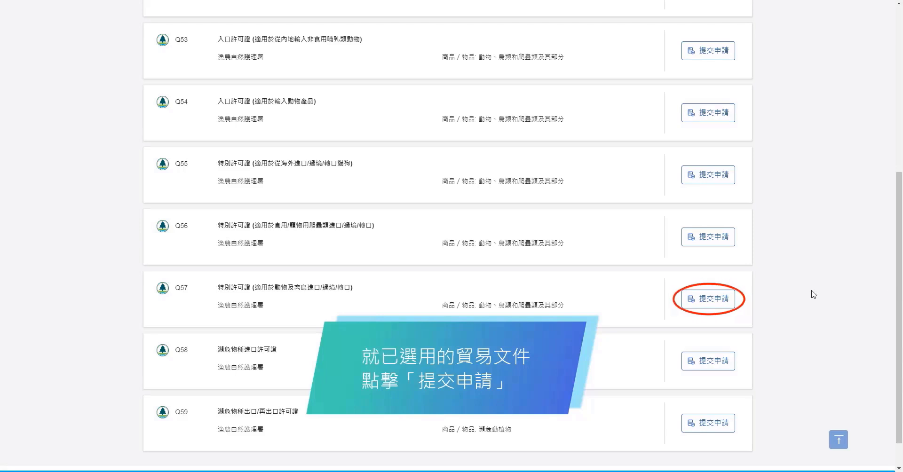
click(708, 300)
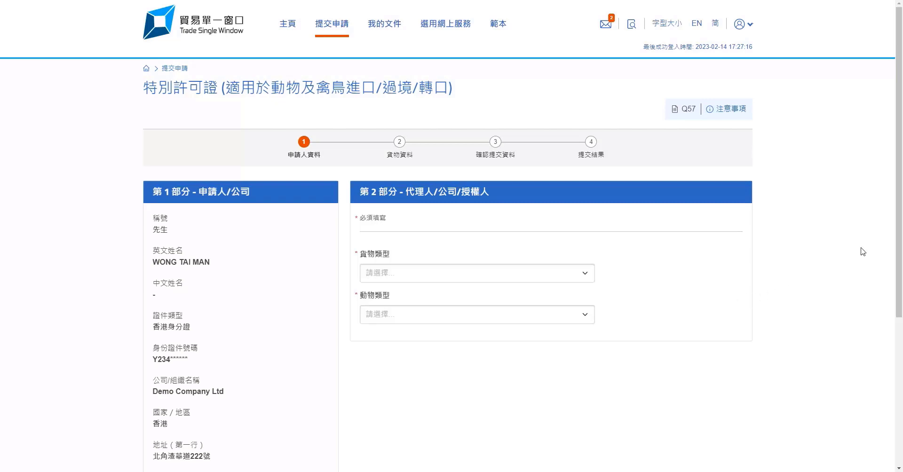
Step: Set the goods type (貨物類型) to 進口 and the animal type (動物類型) to 鳥類, and continue to the goods information stage
drag(898, 175, 899, 253)
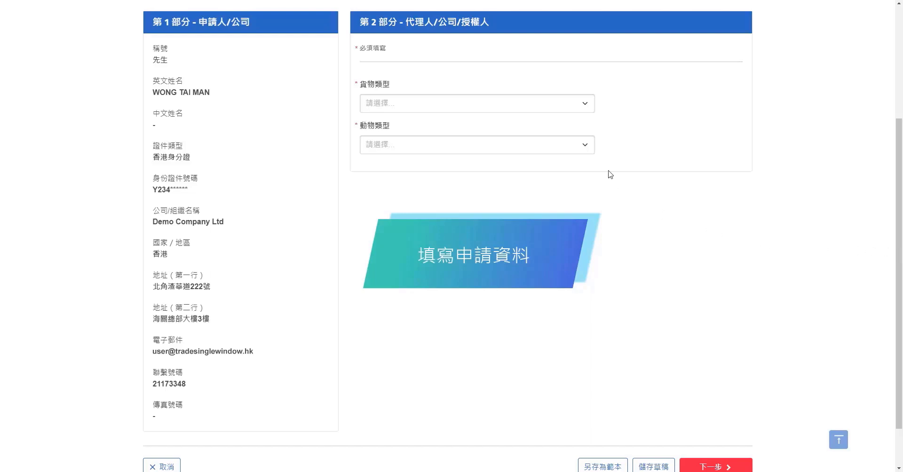
click(588, 108)
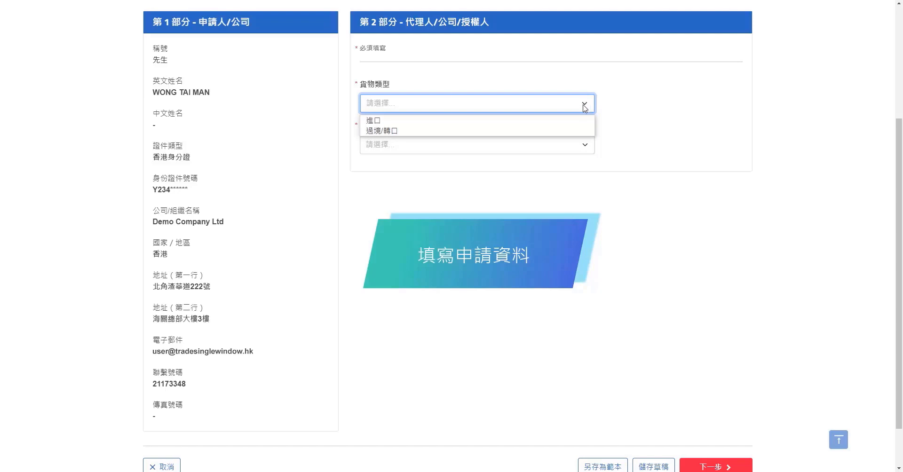
click(579, 122)
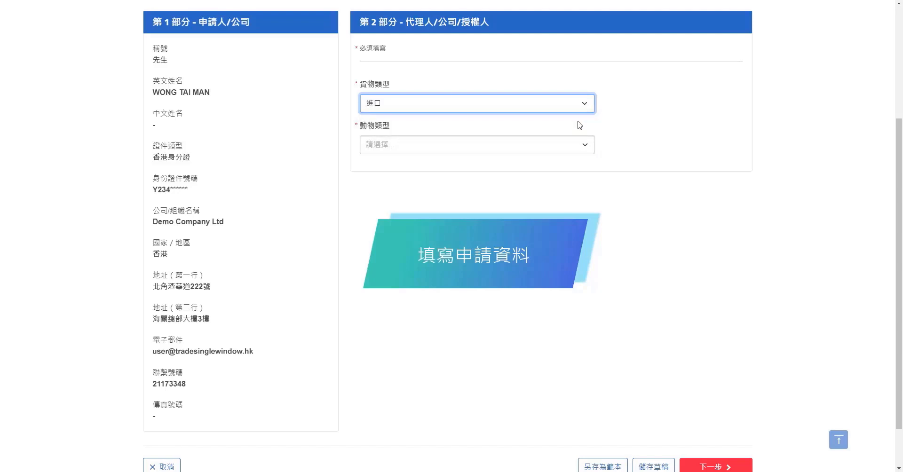
click(587, 147)
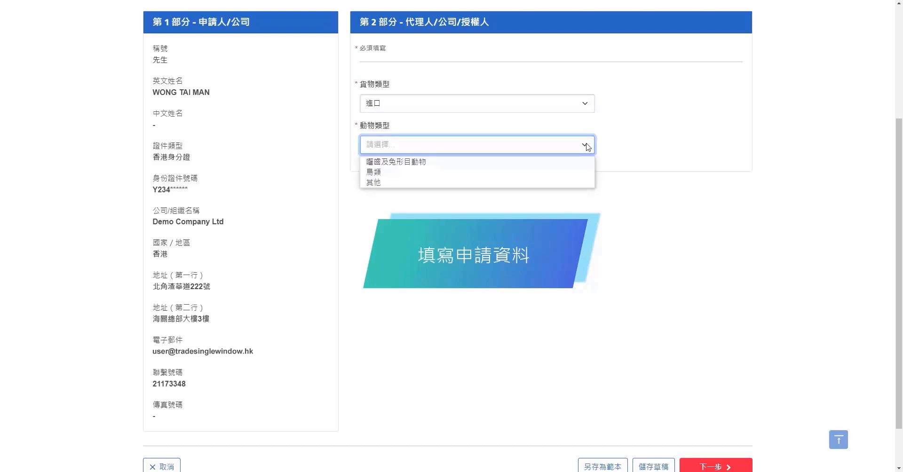
click(581, 173)
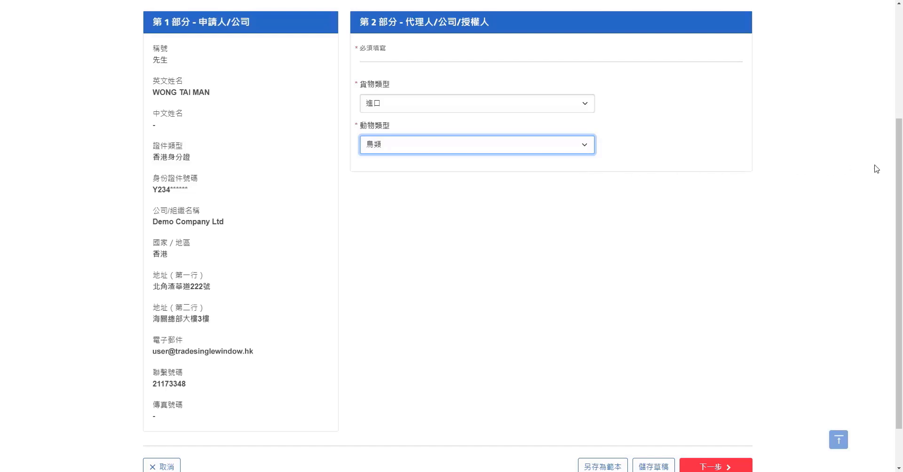
drag(899, 165, 900, 214)
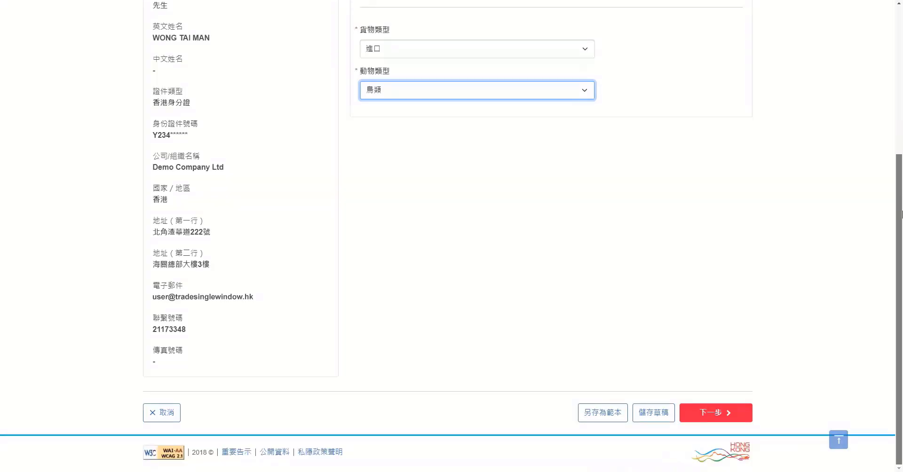
click(713, 414)
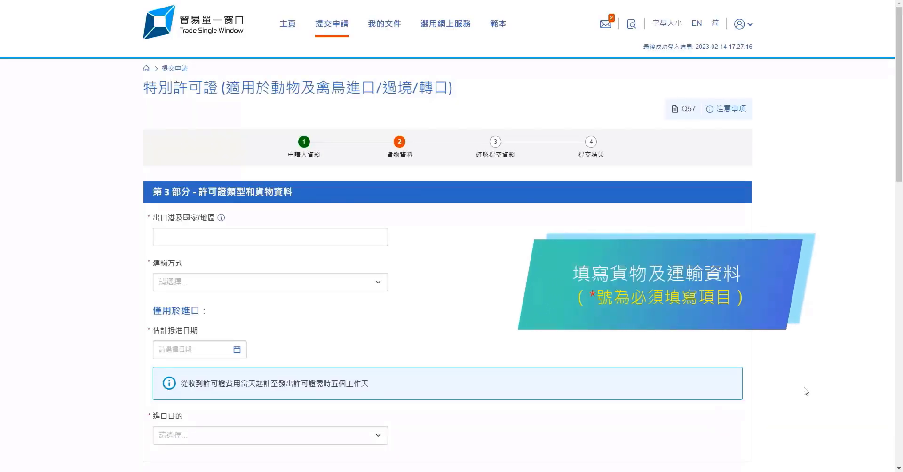
Step: Enter Hong Kong as the export port and country/region, and set the transport mode to 空運 with 直航
drag(899, 140, 900, 180)
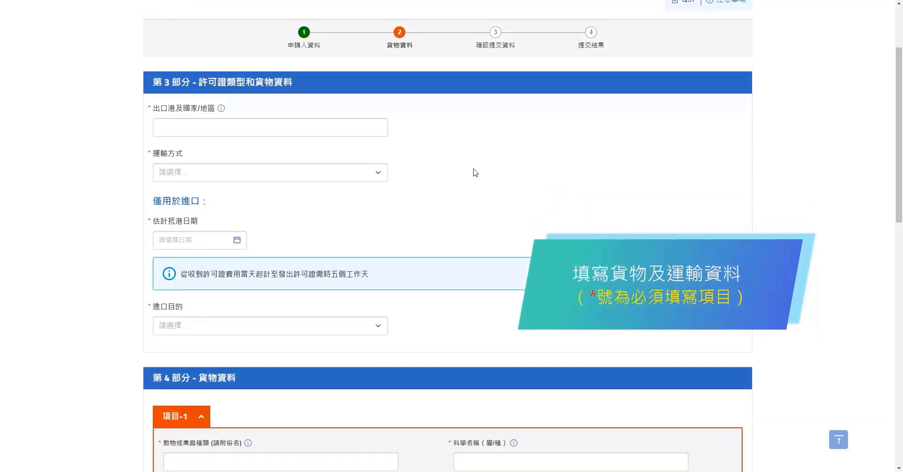
click(216, 128)
text(Hong Kong)
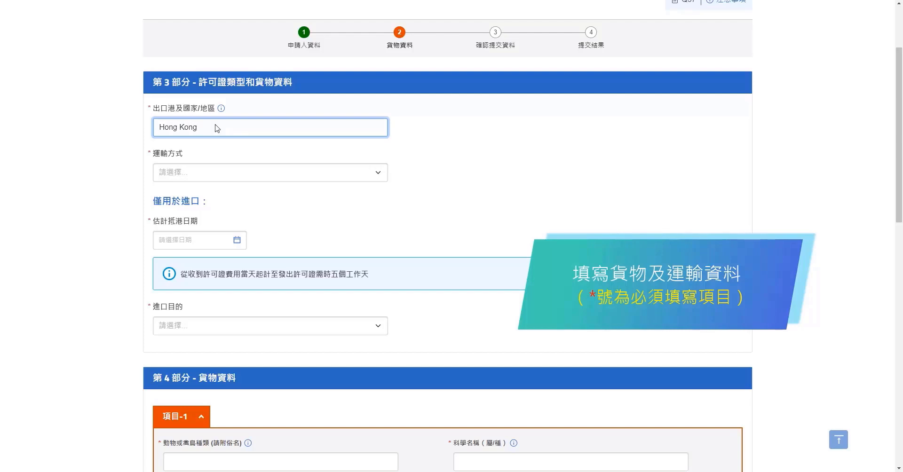
click(378, 176)
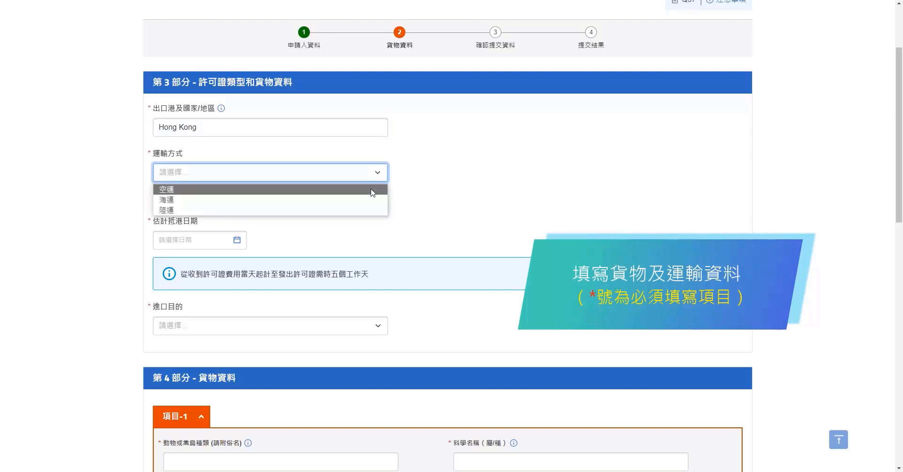
click(371, 189)
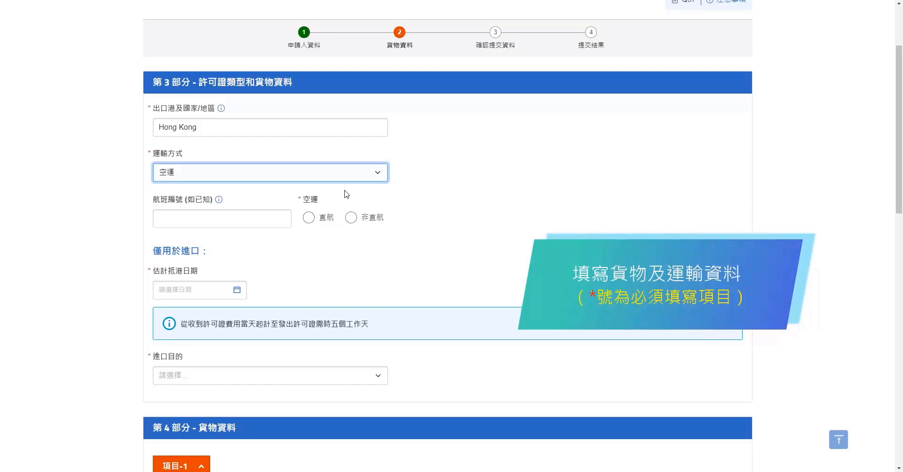
click(309, 218)
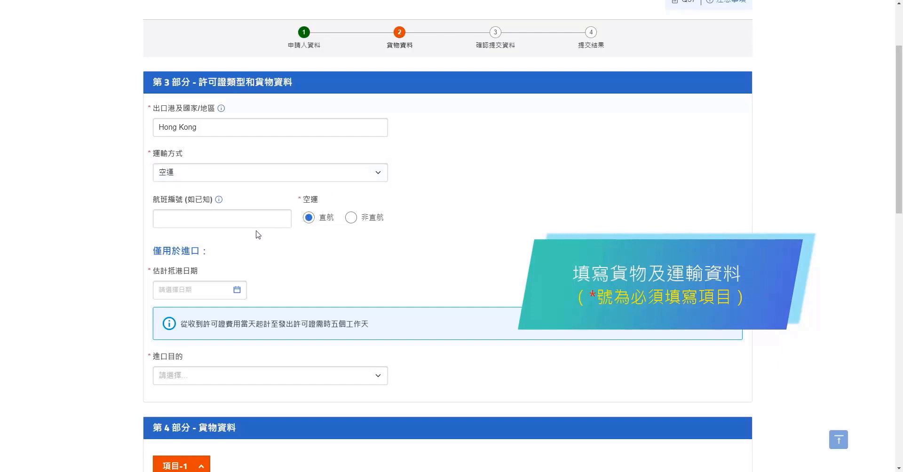
Step: Set the estimated arrival date to 2023-02-28 and the import purpose (進口目的) to 自用寵物
click(237, 289)
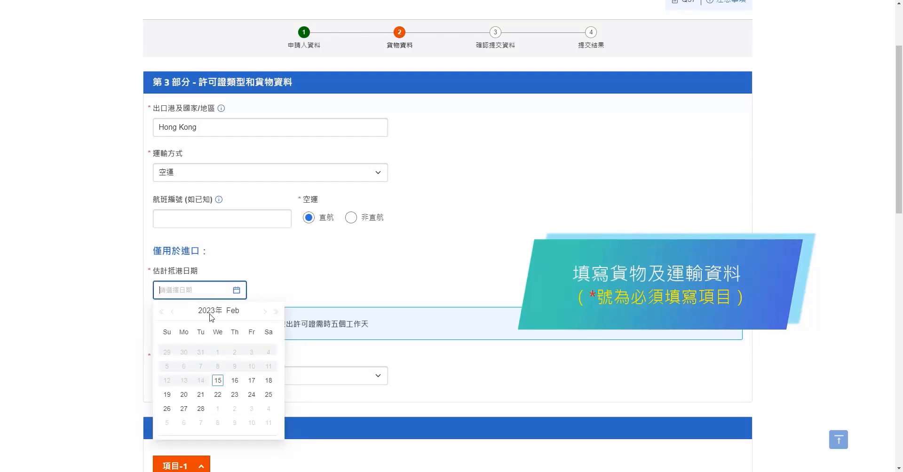
click(201, 408)
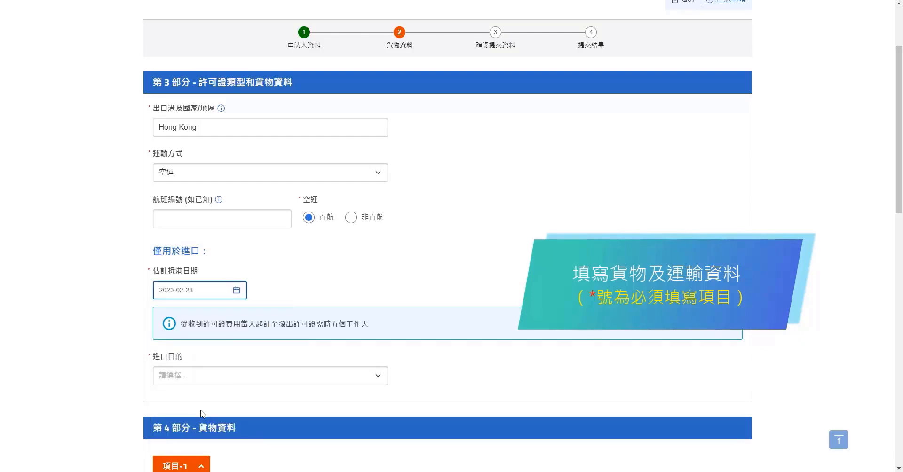
click(378, 378)
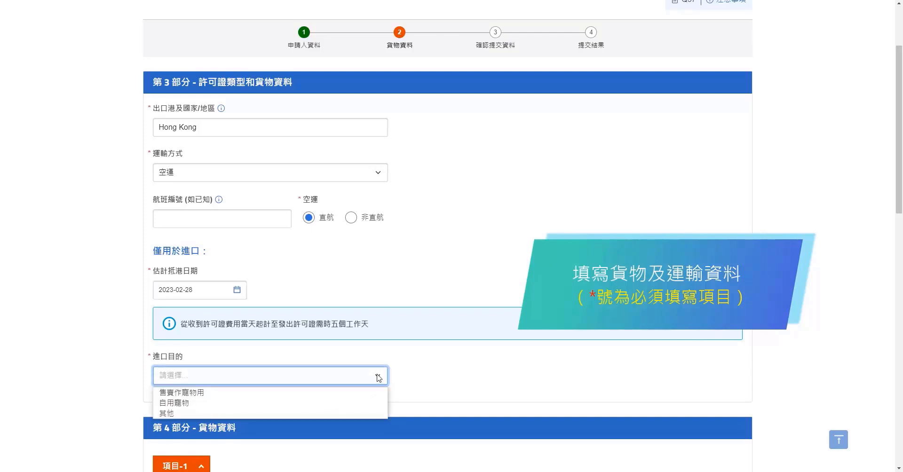
click(374, 404)
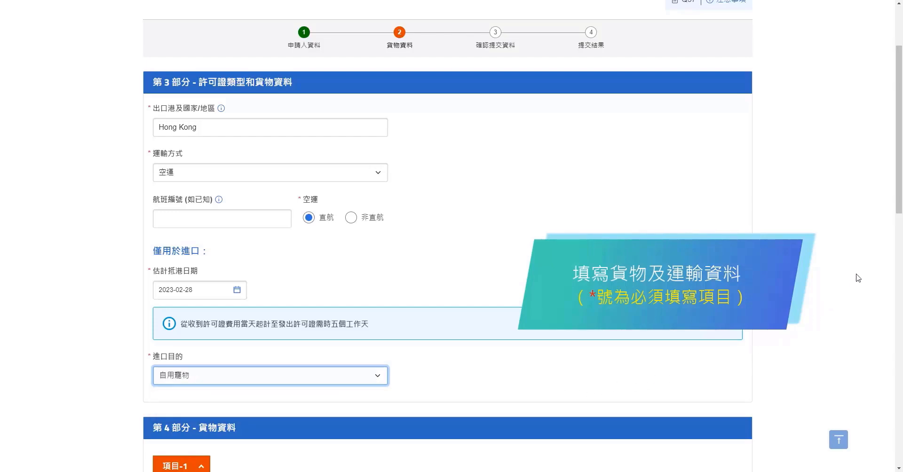
Step: For goods item 1, enter Parrot as the animal or bird species and Psittaciform as the scientific name
drag(899, 158, 901, 295)
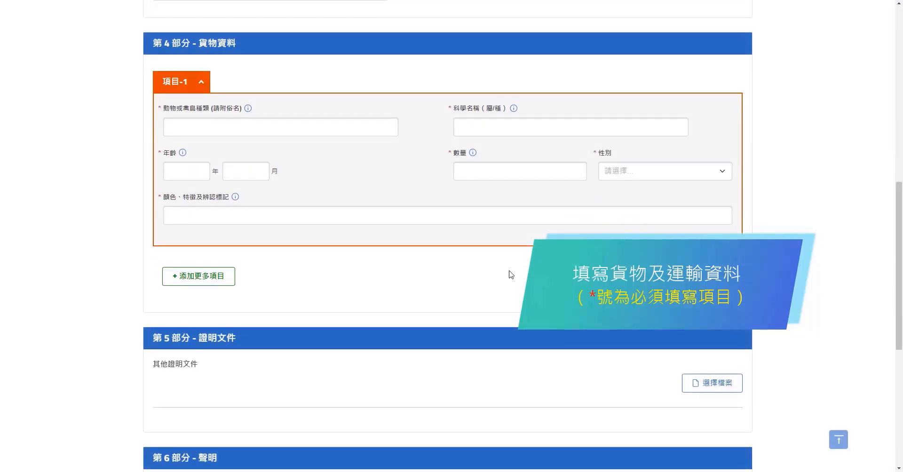
click(217, 127)
text(Parrot)
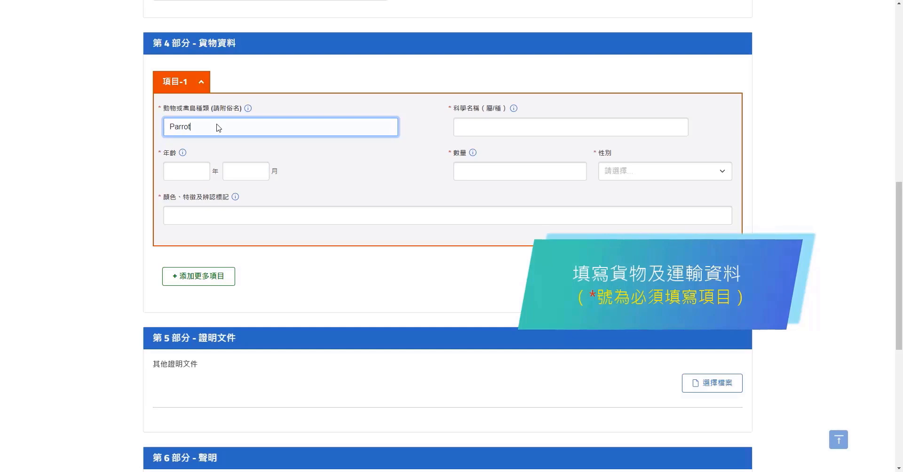
click(520, 126)
text(Psittaciform)
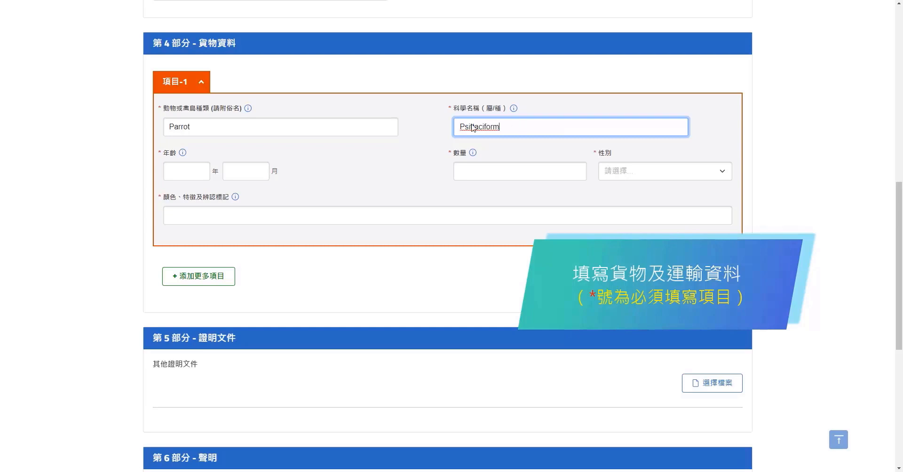
Step: Set the parrot's age to 1 year and 1 month, and its quantity to 1
click(187, 170)
text(1)
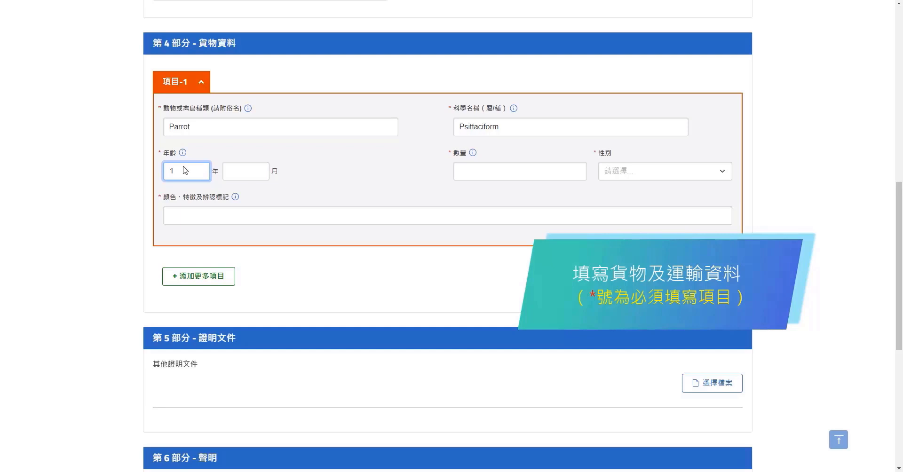
click(246, 171)
text(1)
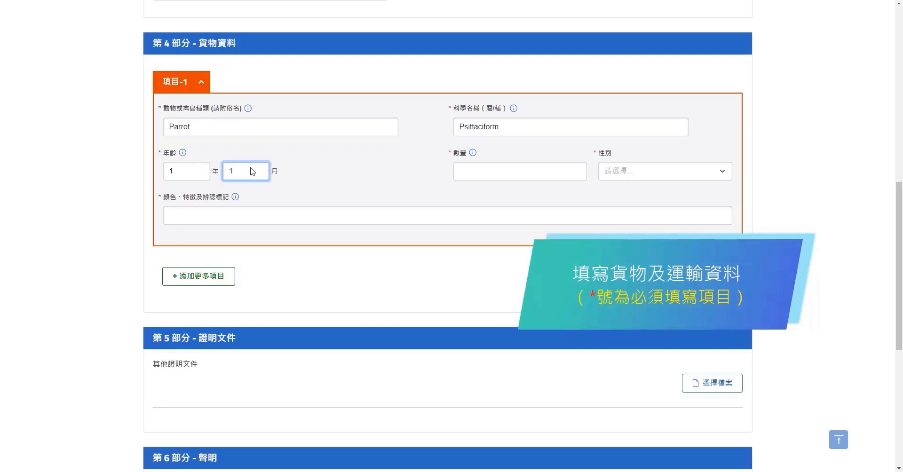
click(487, 171)
text(1)
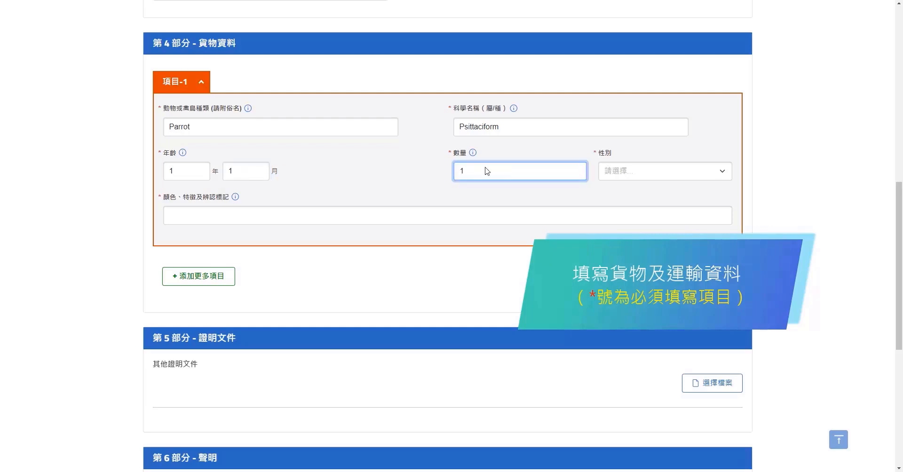
Step: Set the parrot's sex to 雄性 and enter Green for its colour, features and identification marks
click(720, 173)
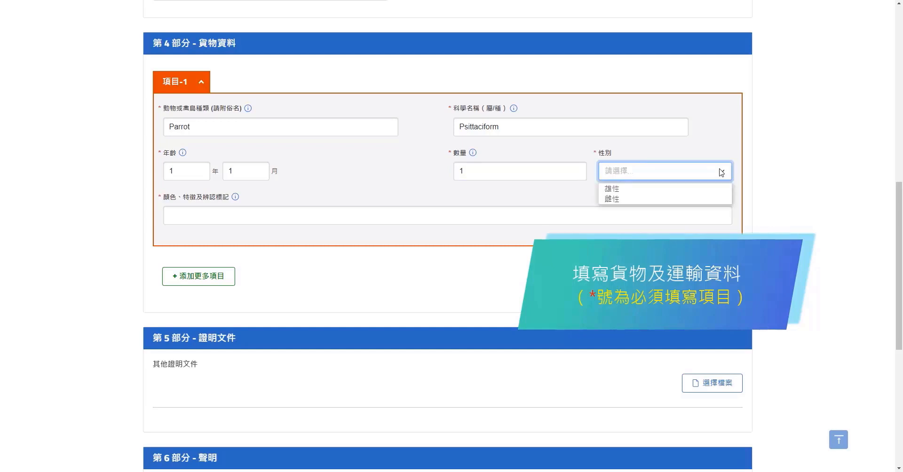
click(654, 189)
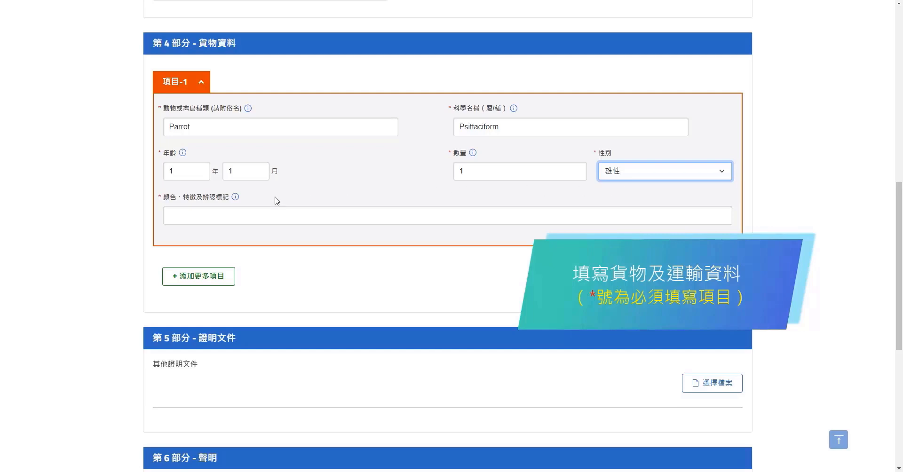
click(224, 216)
text(Green)
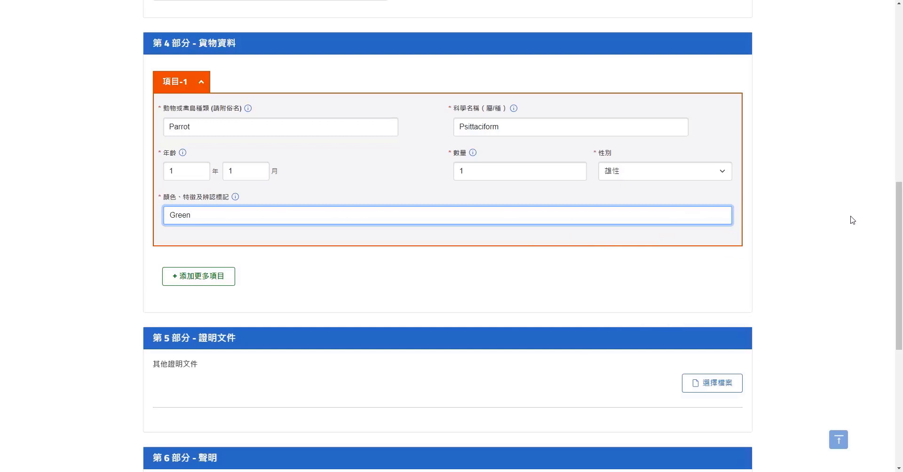
Step: Agree to the declaration in part 6 and continue to the submission confirmation stage
drag(898, 223, 900, 339)
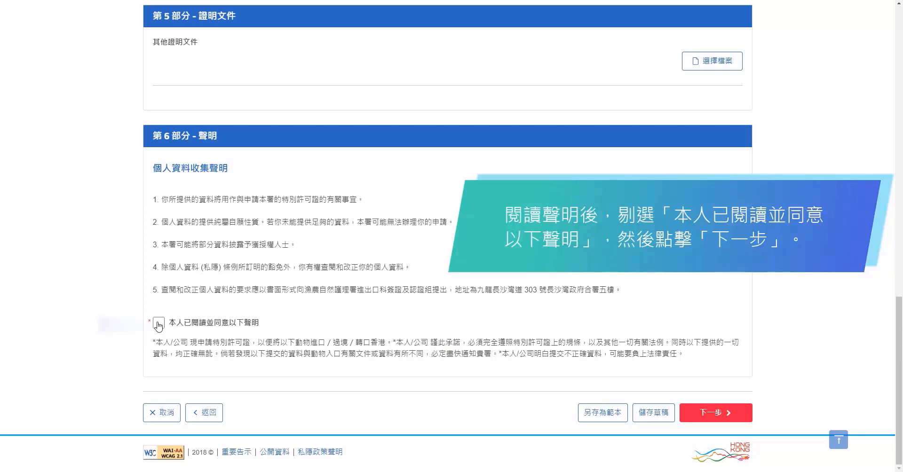
click(158, 324)
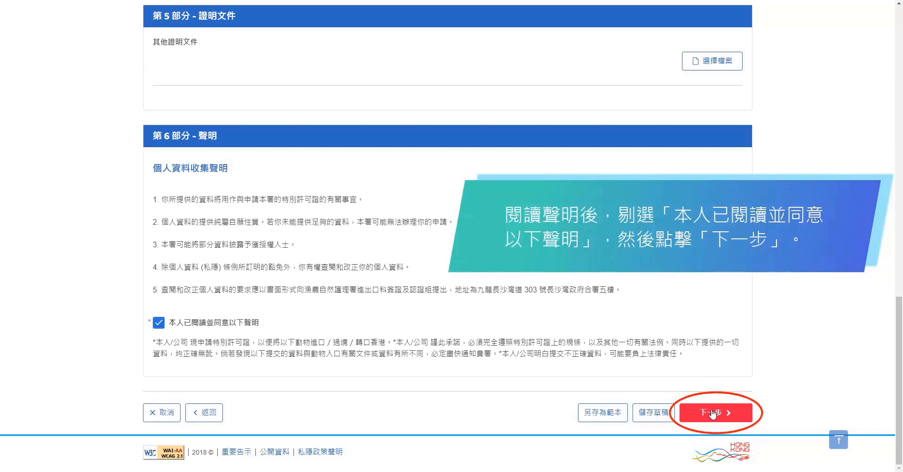
click(713, 413)
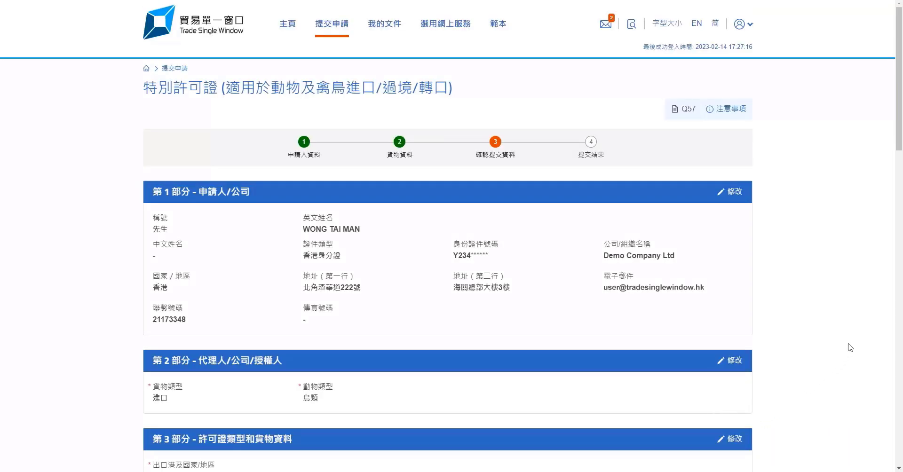
Step: Enter the account password in part 7 and submit the permit application
drag(900, 136, 901, 453)
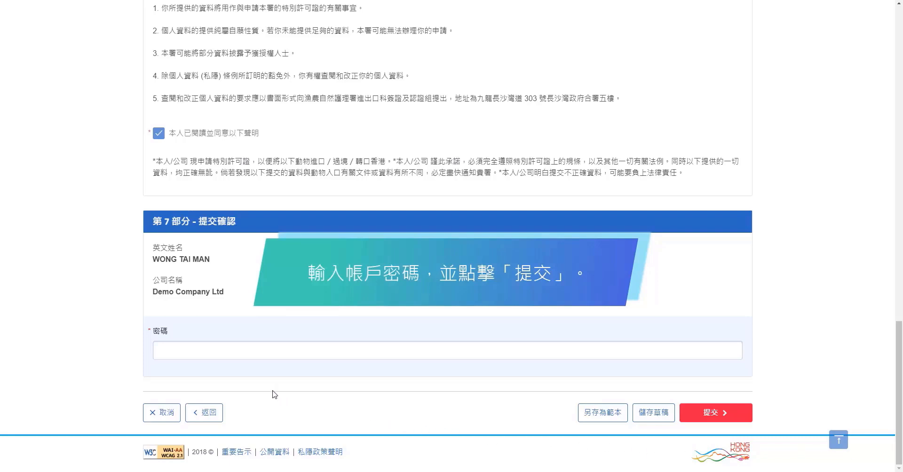
click(236, 352)
text(***)
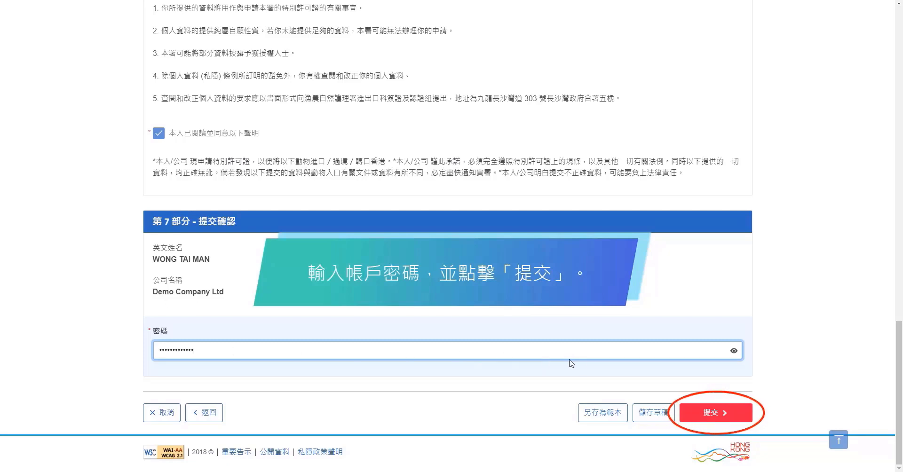
click(715, 410)
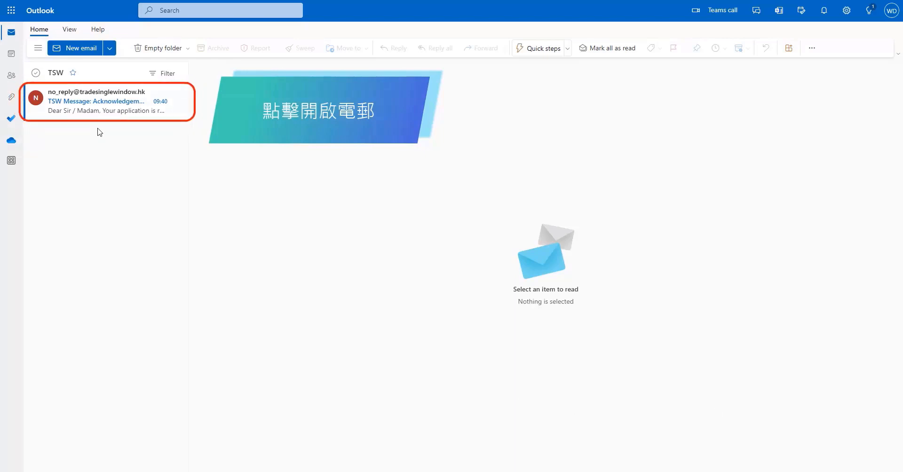
Step: Switch to Outlook and open the TSW acknowledgement receipt email for the application
click(97, 109)
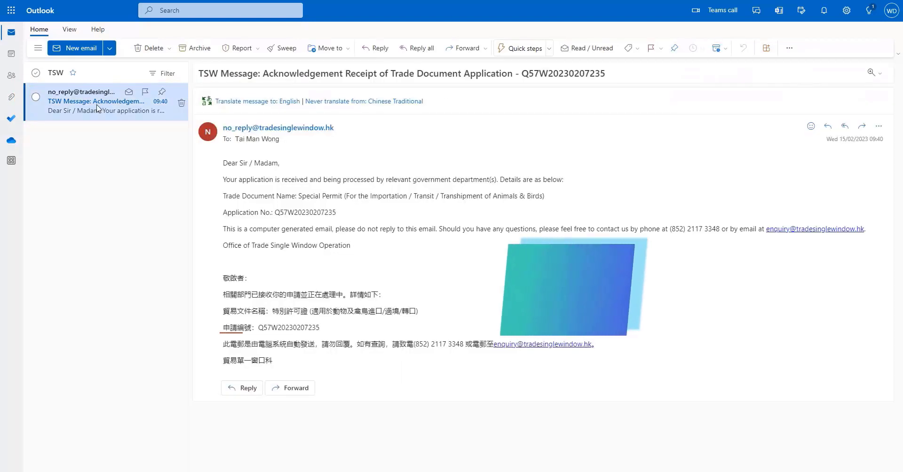